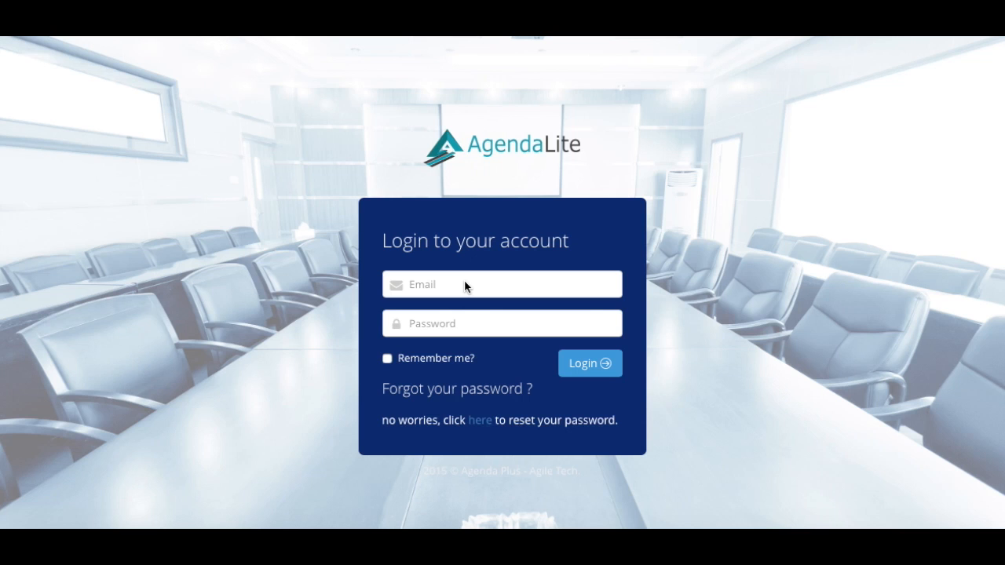
- Sign in to AgendaLite using the saved account login
left_click(464, 285)
left_click(464, 320)
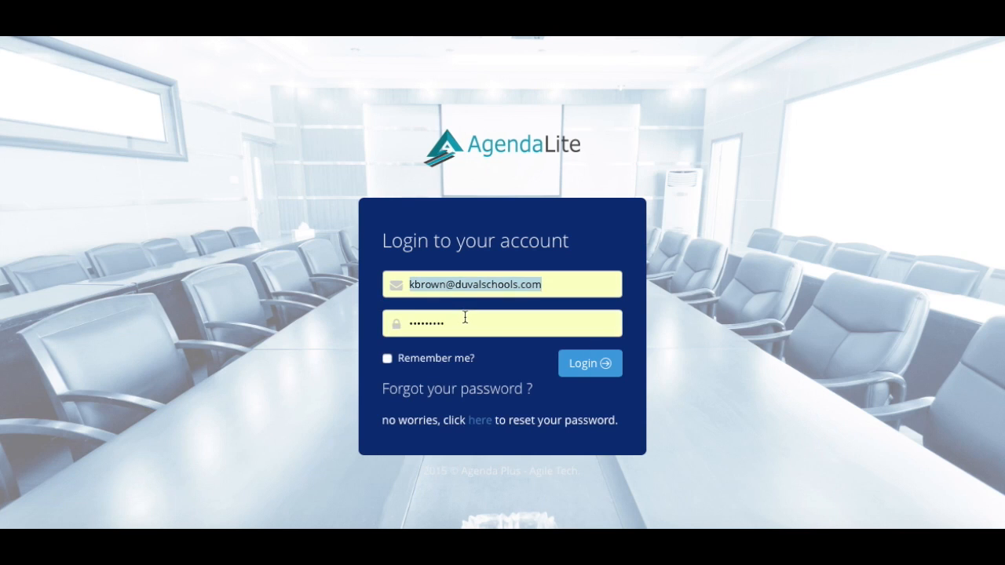
left_click(594, 363)
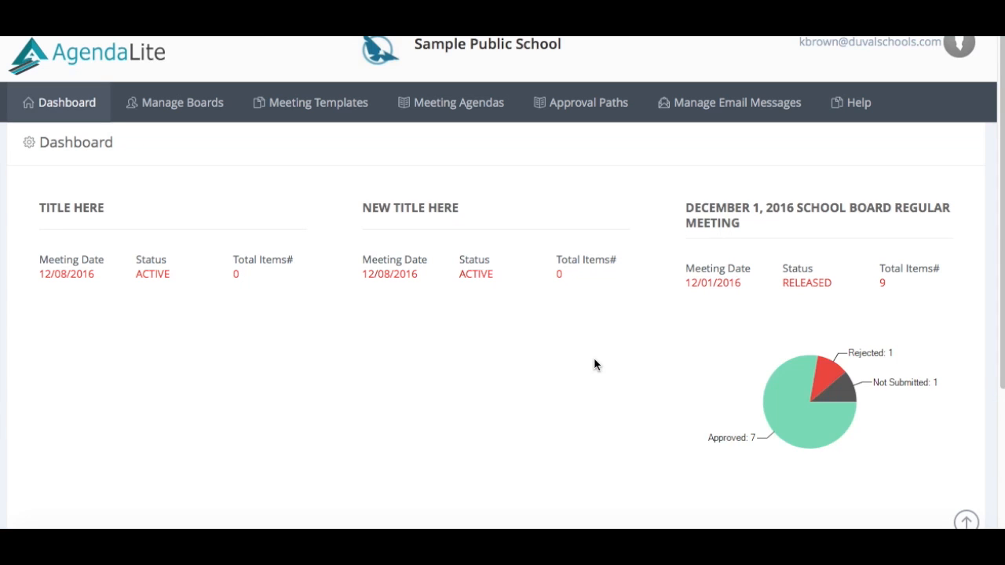
- Go to the Meeting Agendas list and start a new agenda
left_click(440, 114)
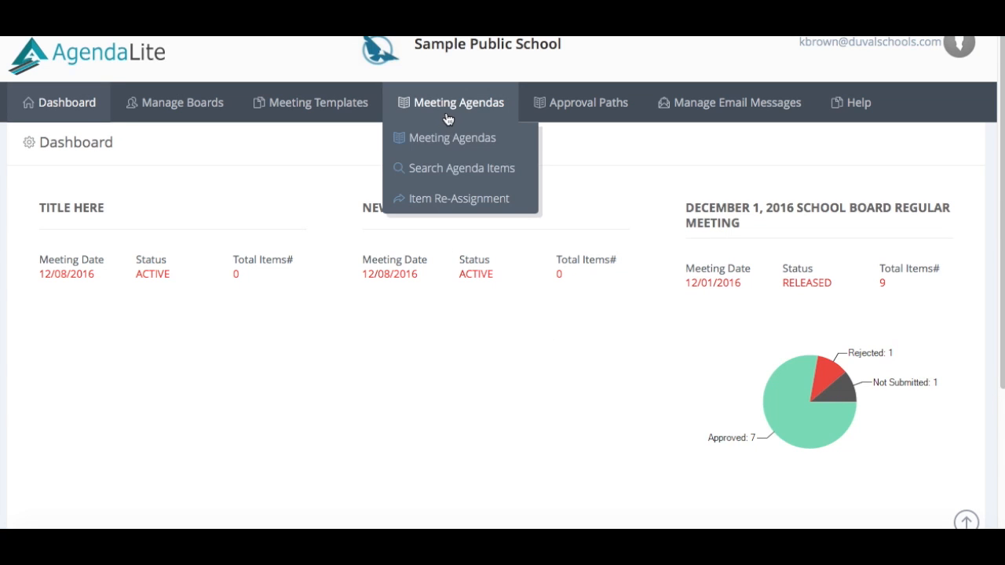
left_click(447, 139)
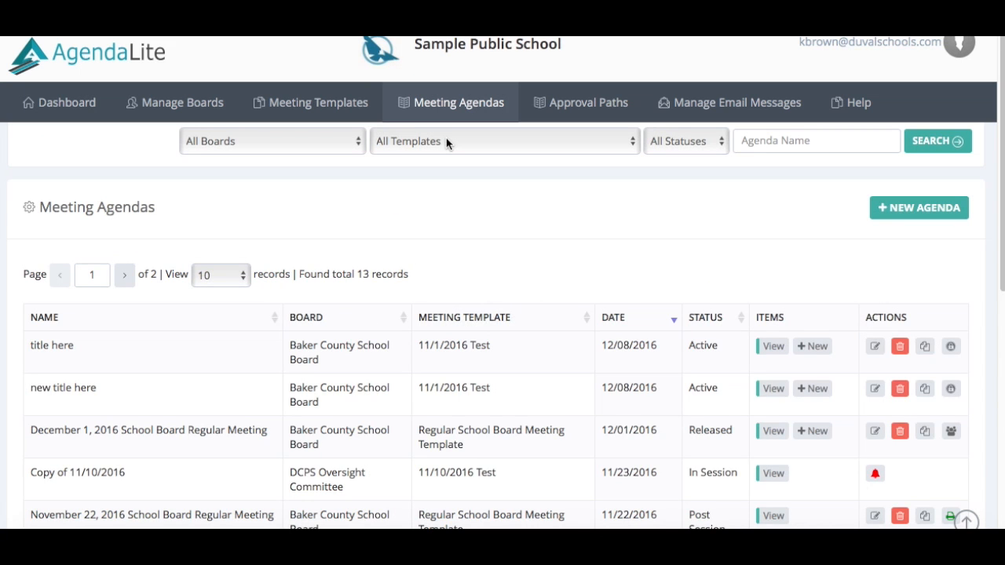
left_click(910, 202)
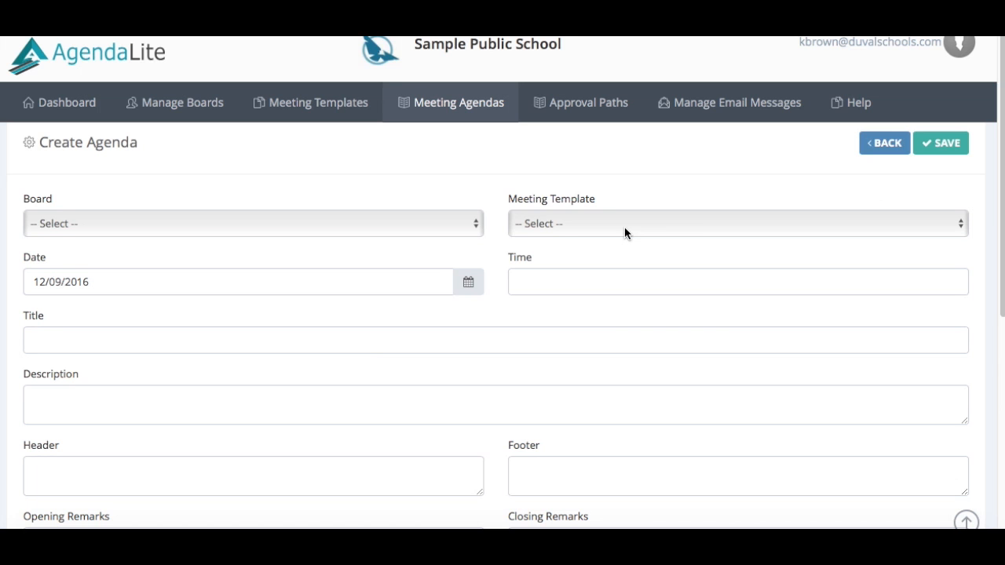
- Choose the 11/1/2016 Test meeting template and begin entering the agenda title
left_click(956, 230)
left_click(943, 234)
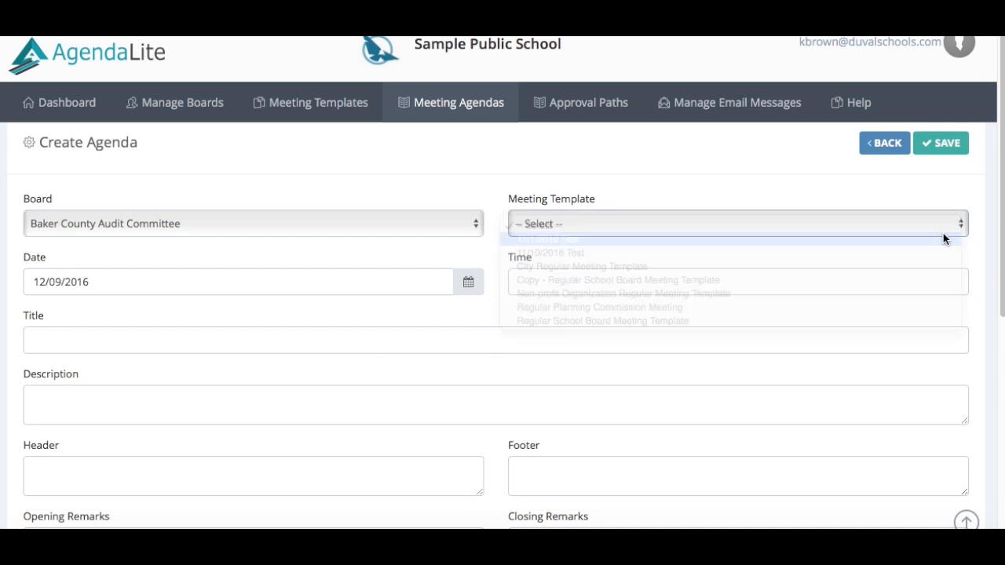
left_click(261, 342)
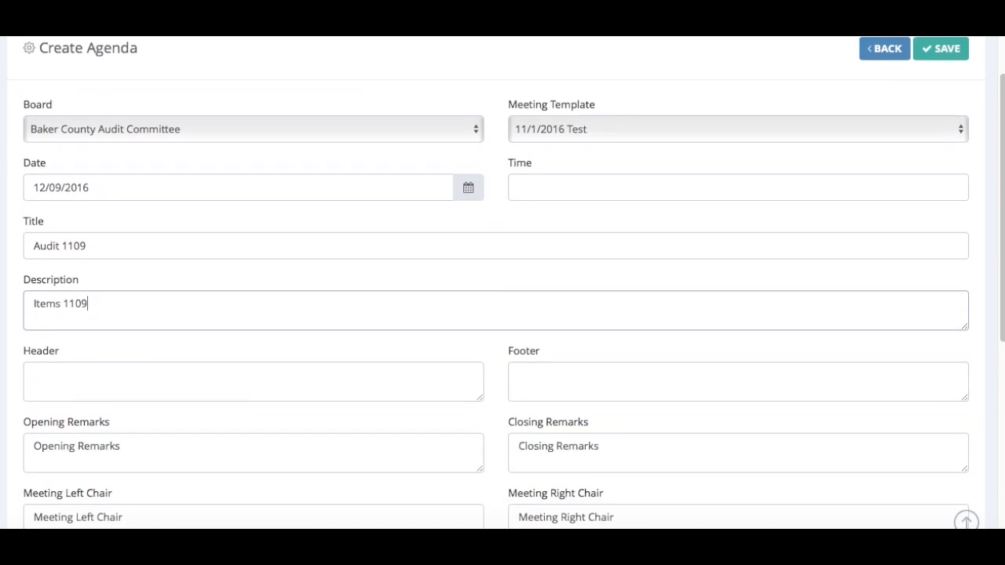
scroll(502, 283, "down", 2)
scroll(503, 282, "down", 4)
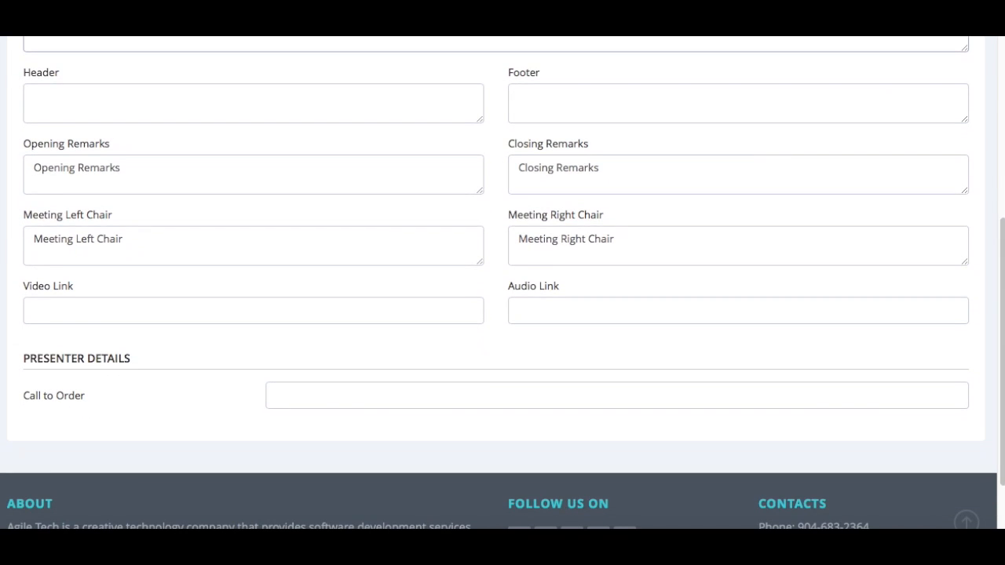
scroll(503, 282, "down", 2)
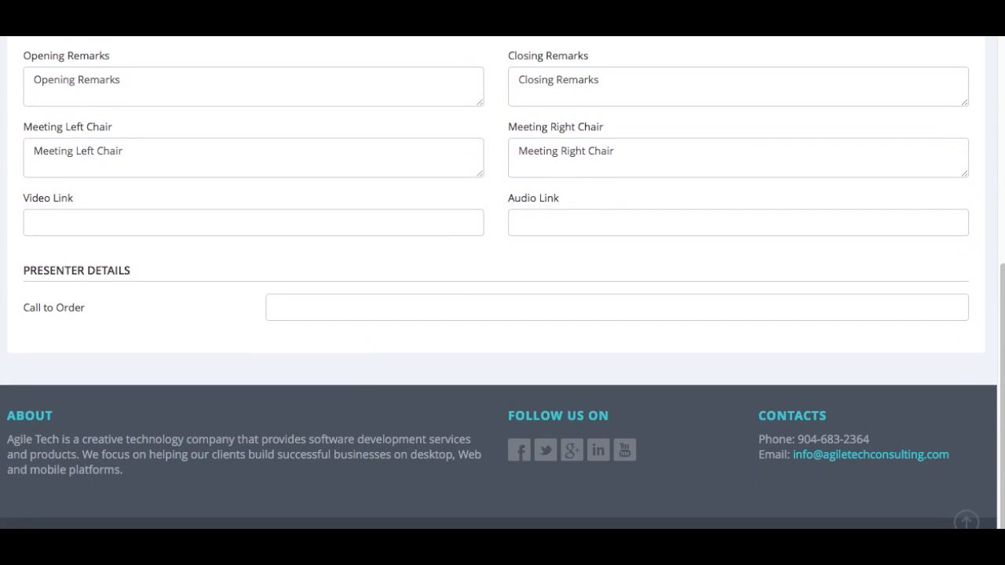
scroll(503, 282, "up", 3)
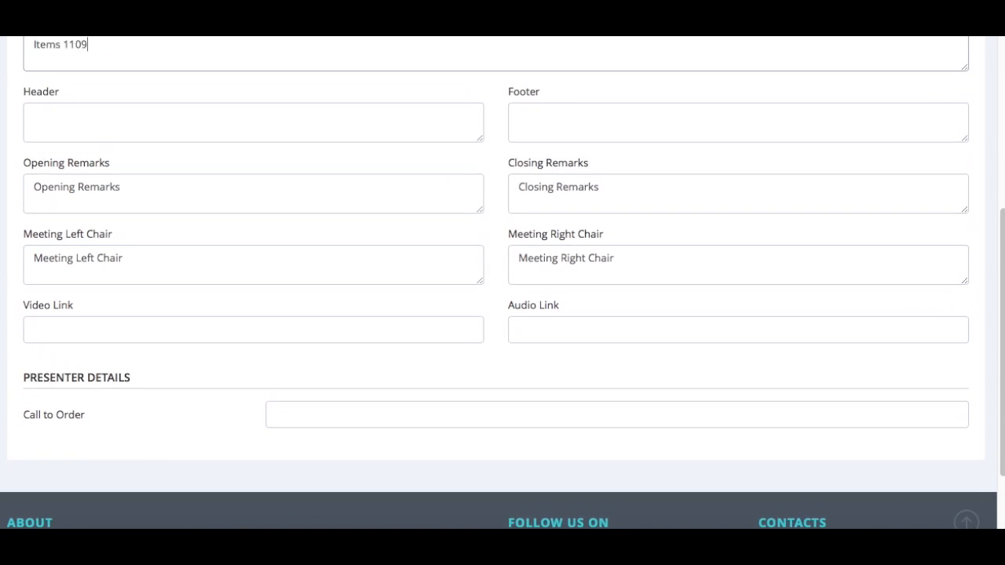
scroll(502, 282, "up", 3)
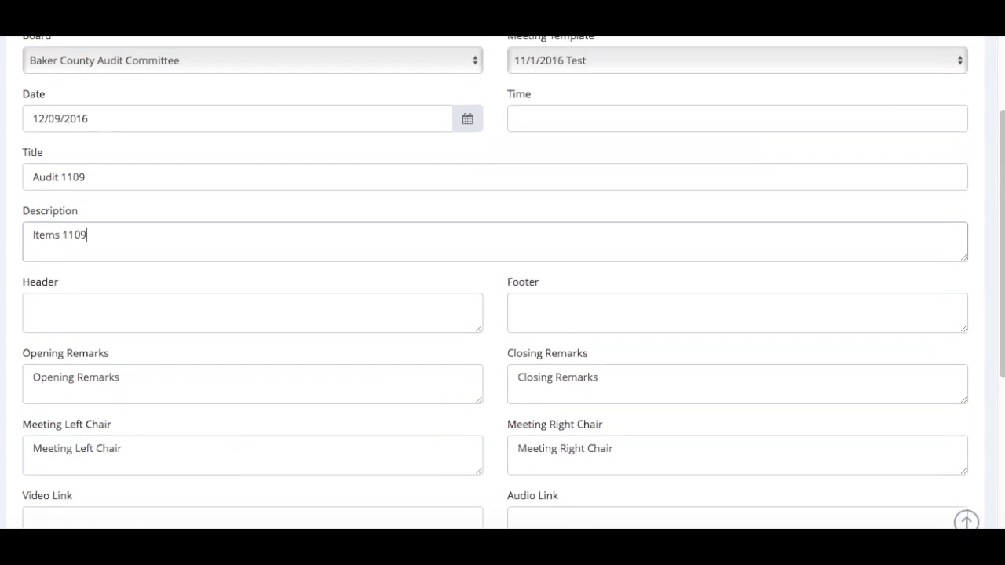
scroll(503, 283, "up", 1)
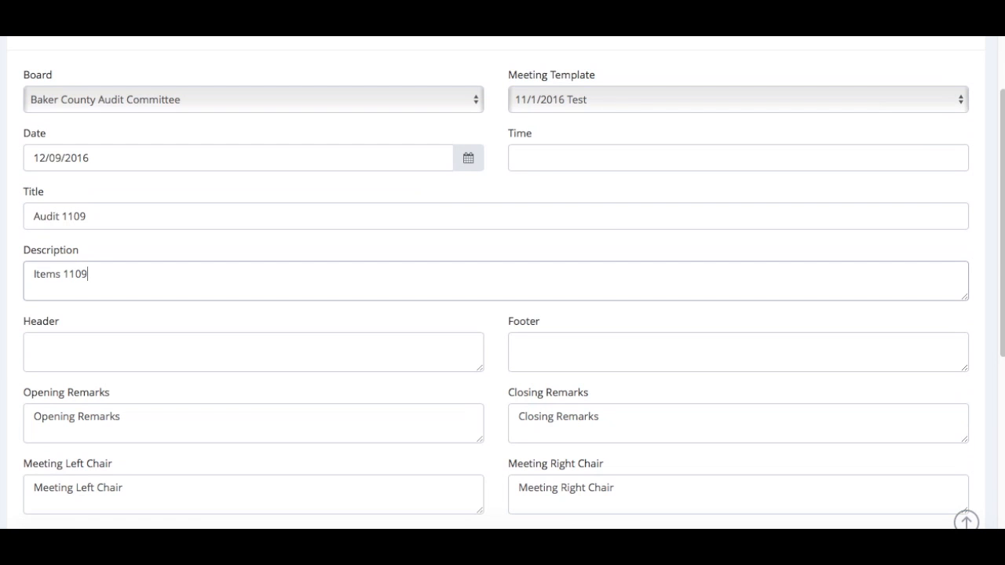
scroll(502, 283, "up", 2)
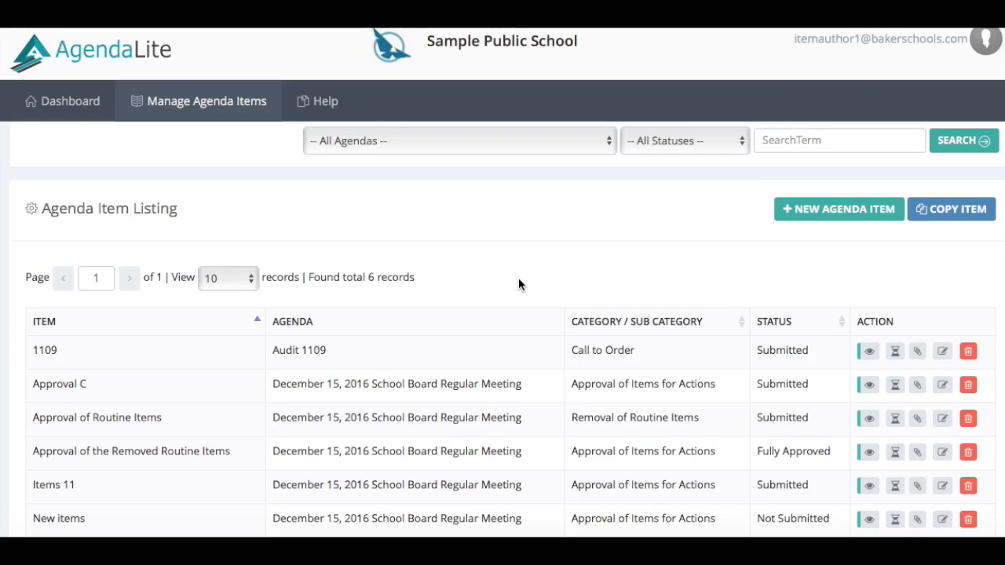
scroll(518, 280, "down", 3)
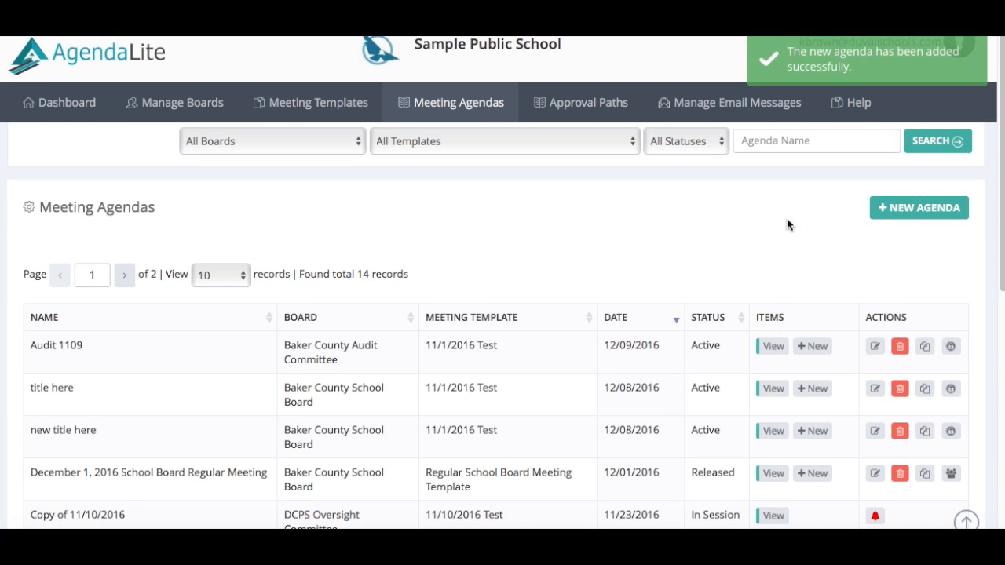
scroll(779, 232, "down", 2)
scroll(780, 231, "down", 3)
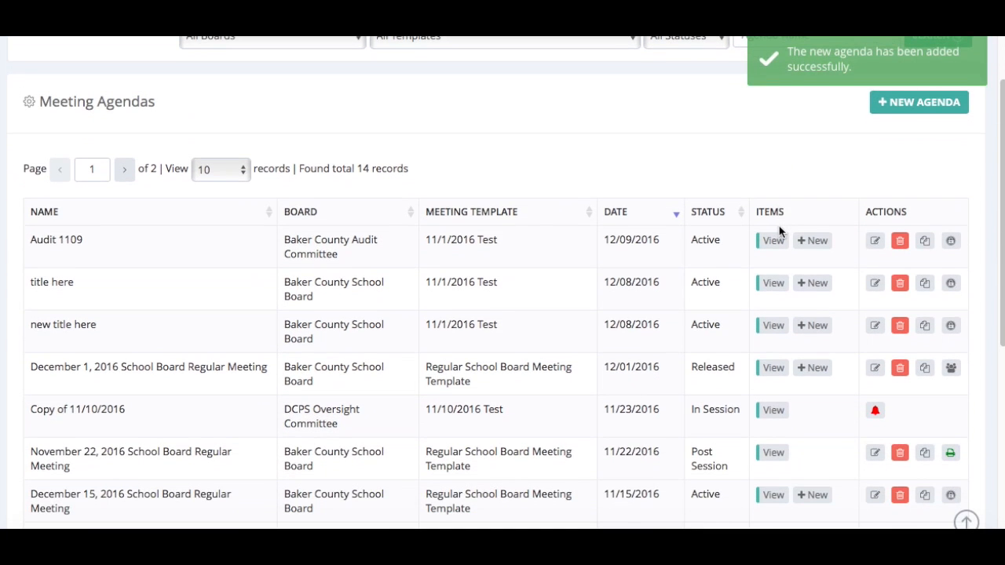
scroll(780, 231, "down", 3)
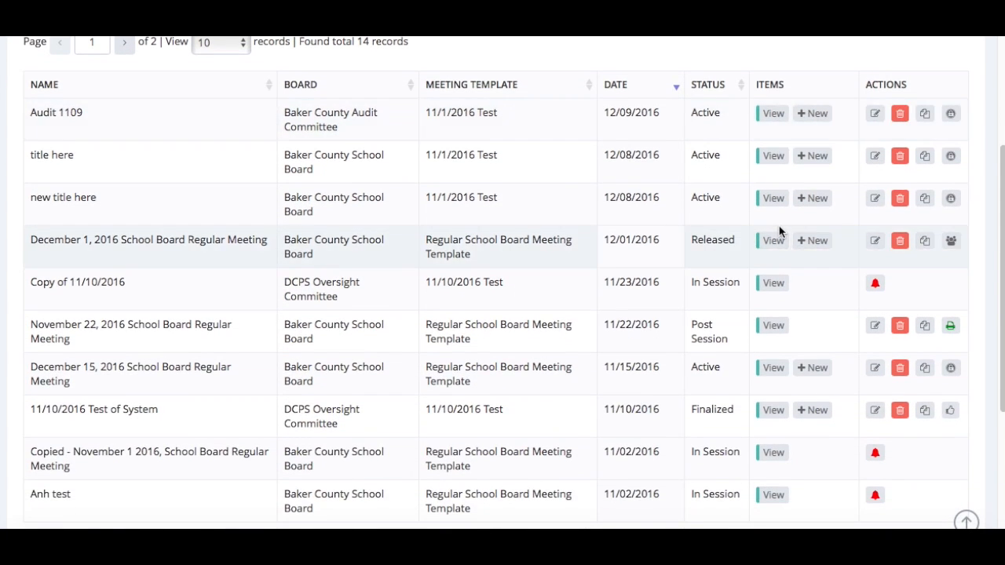
scroll(780, 232, "down", 1)
scroll(780, 232, "up", 3)
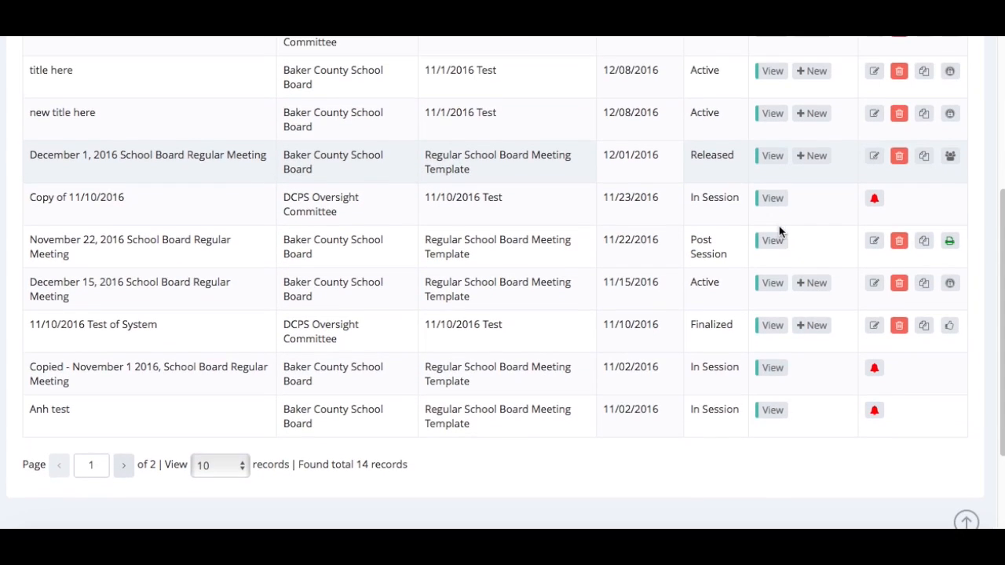
scroll(780, 232, "up", 3)
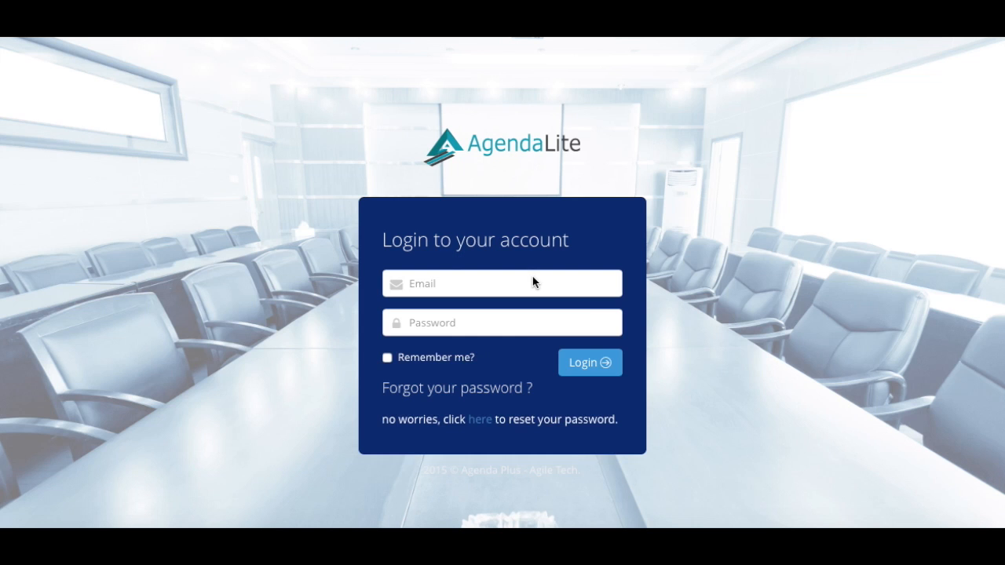
- Sign in as the item author with the saved login and start a new agenda item
left_click(533, 282)
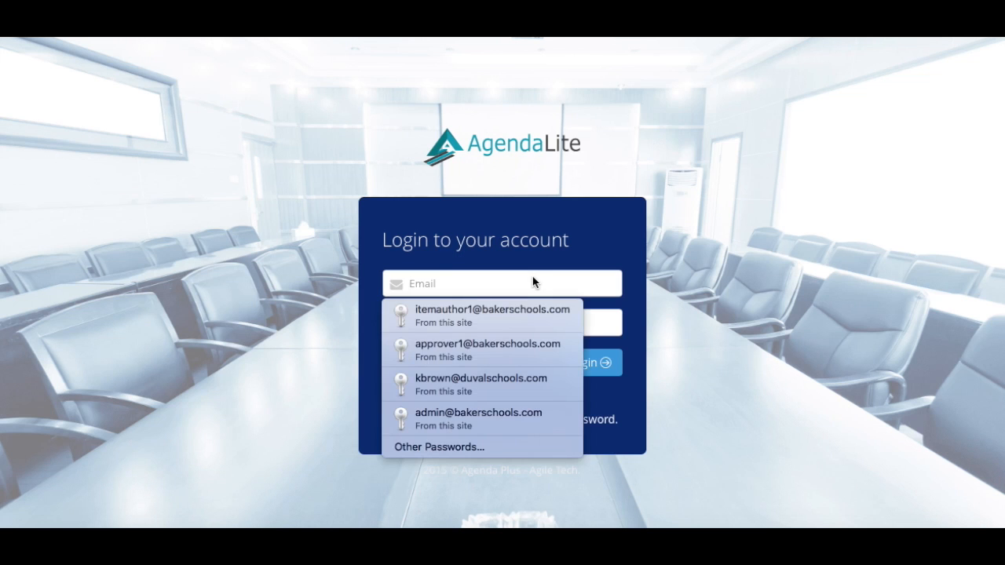
left_click(503, 315)
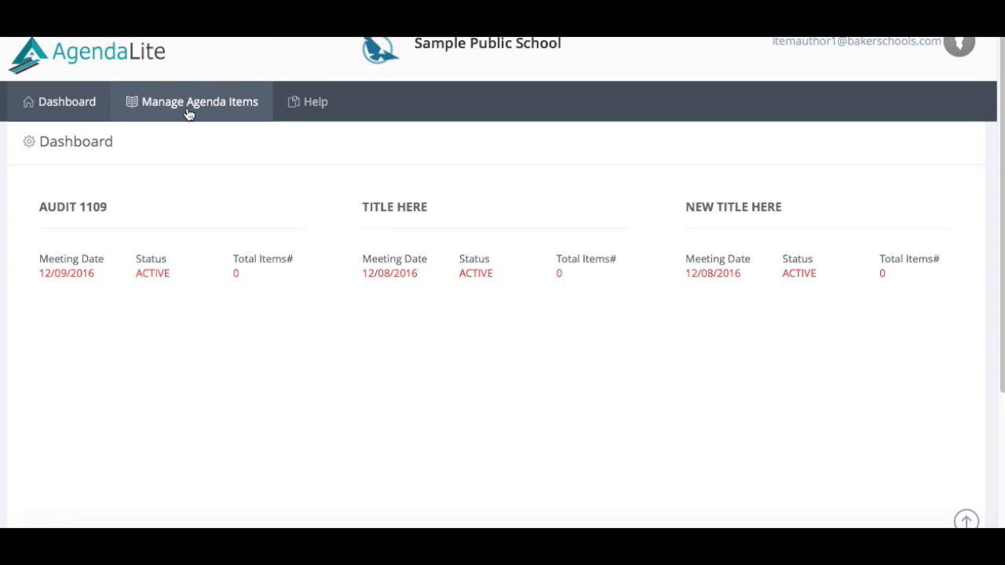
left_click(187, 108)
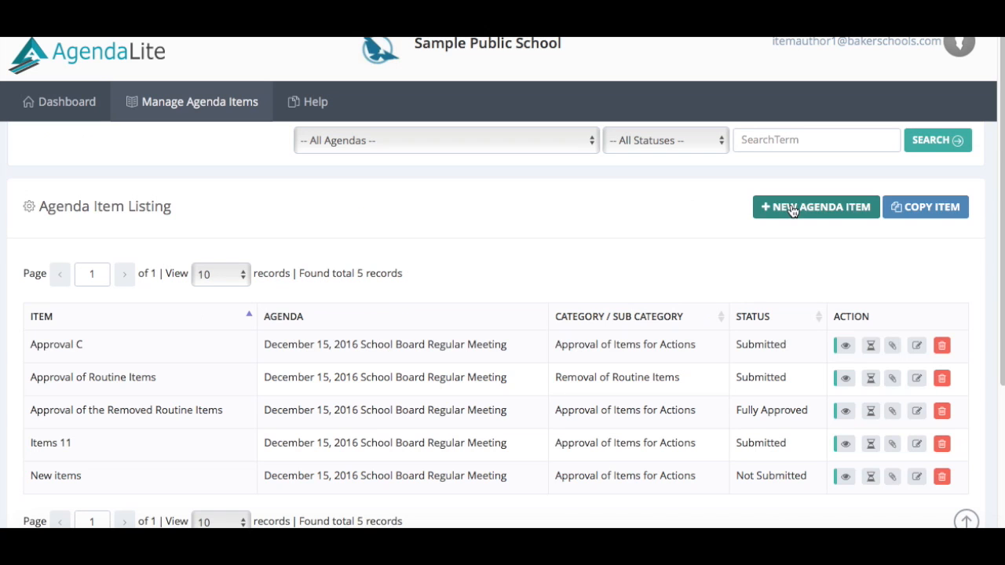
left_click(791, 207)
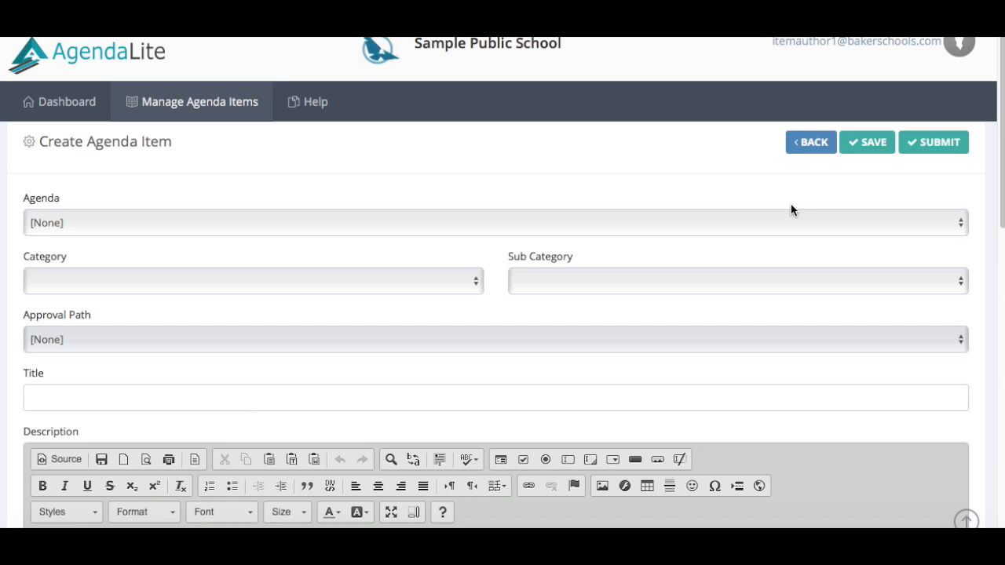
- Submit agenda item '1109' to Audit 1109 under the Call to Order category
left_click(958, 223)
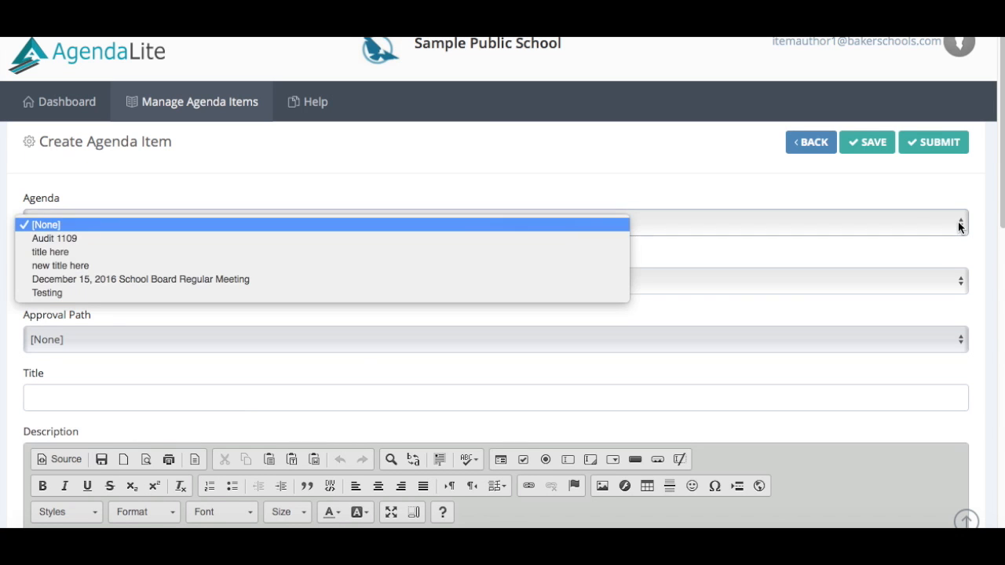
left_click(548, 241)
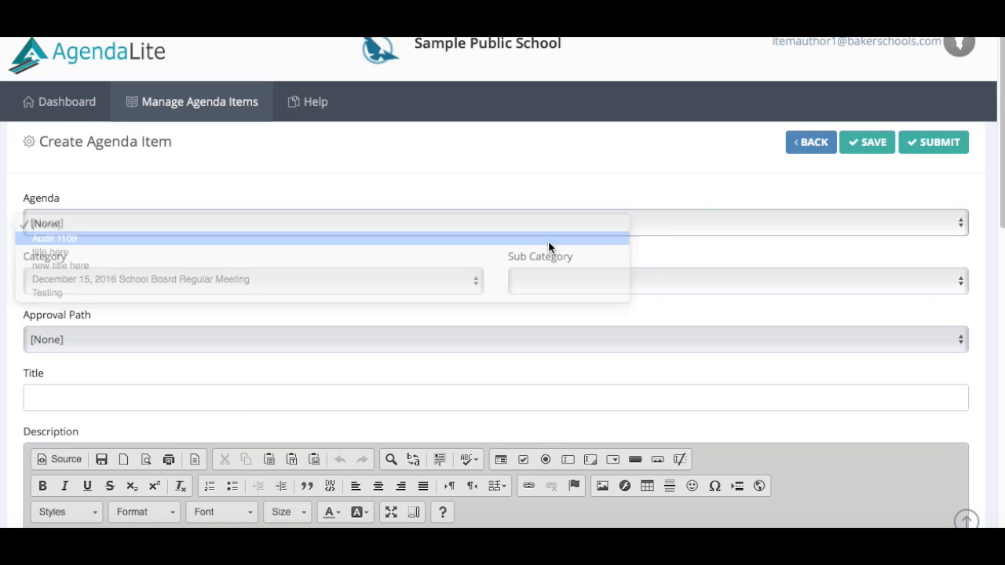
left_click(471, 287)
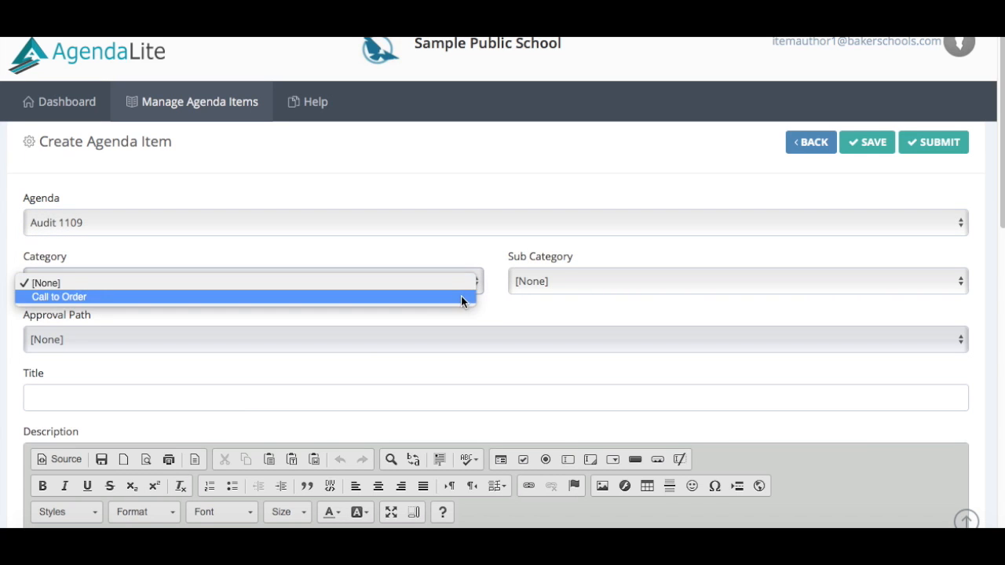
left_click(461, 296)
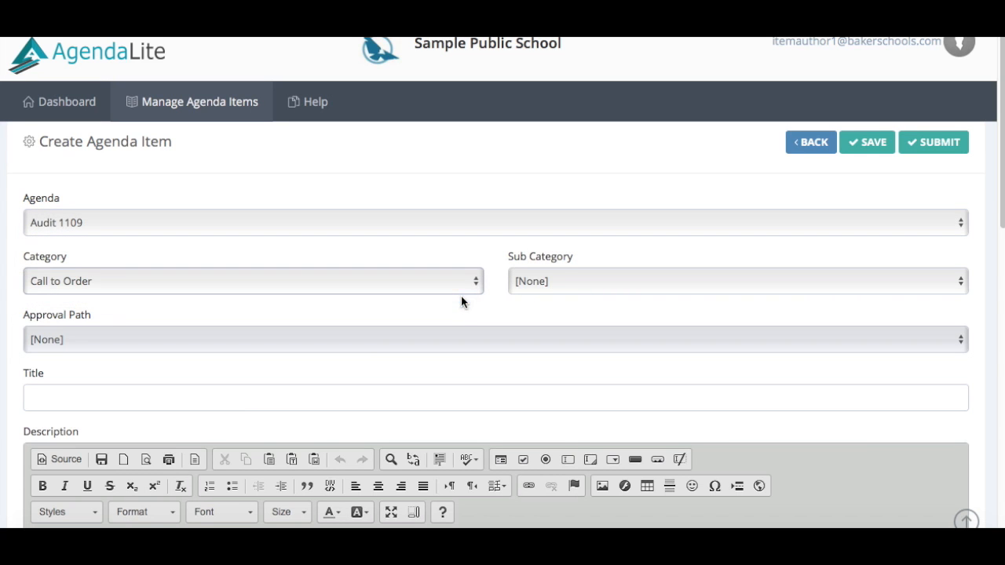
left_click(290, 401)
type("1109")
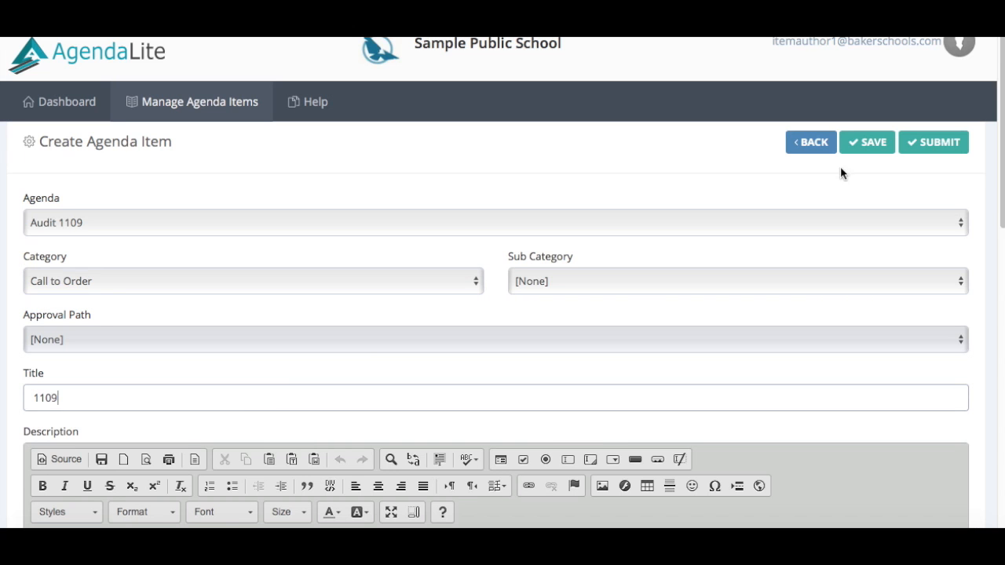
left_click(948, 138)
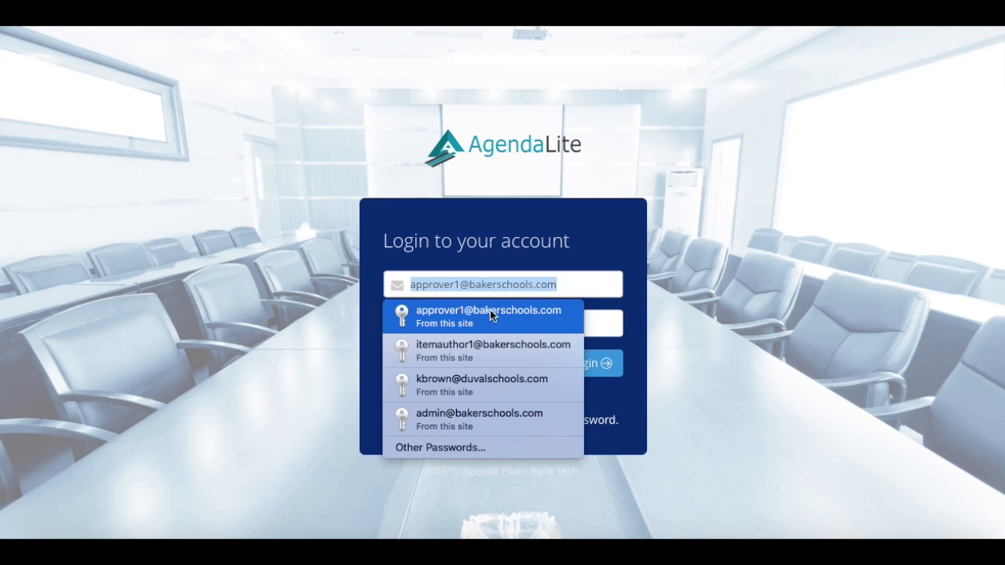
- Sign in as the approver and view Manage Approvals across all agendas
left_click(493, 312)
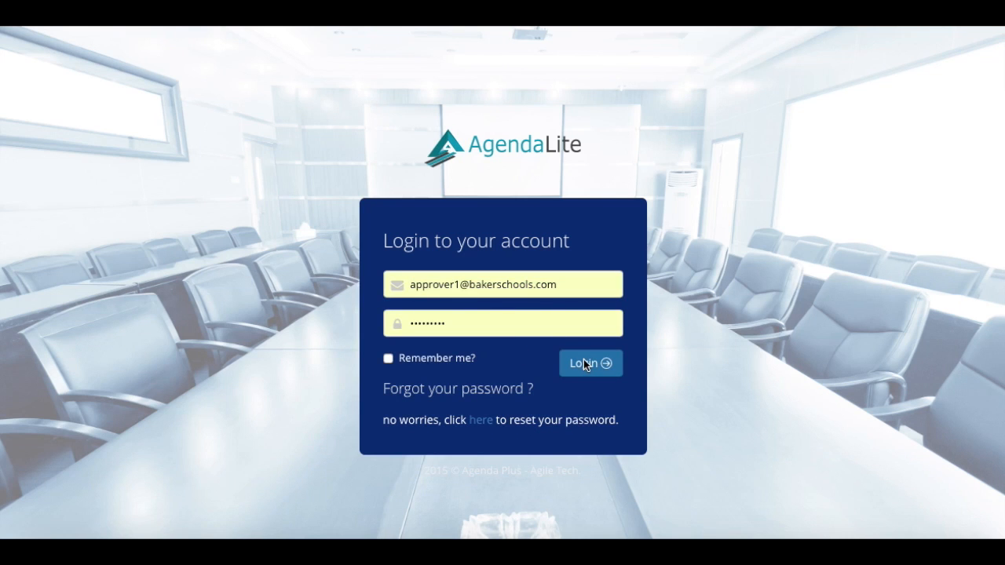
left_click(588, 362)
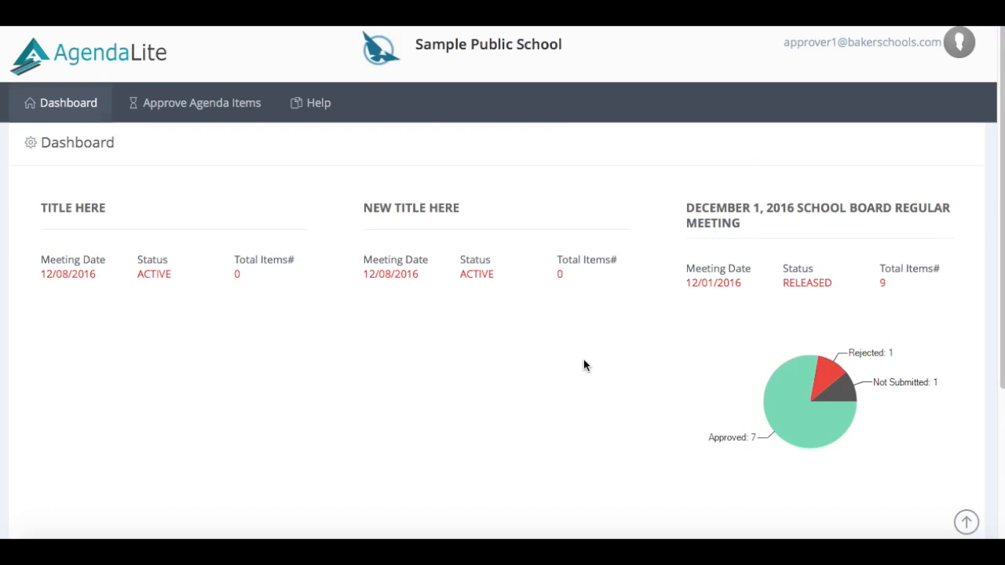
left_click(234, 106)
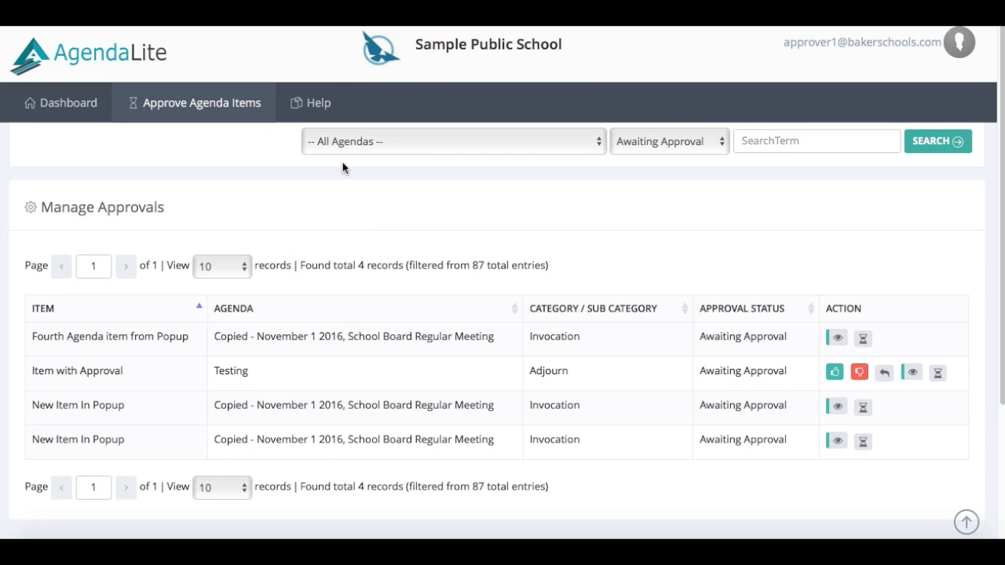
left_click(593, 144)
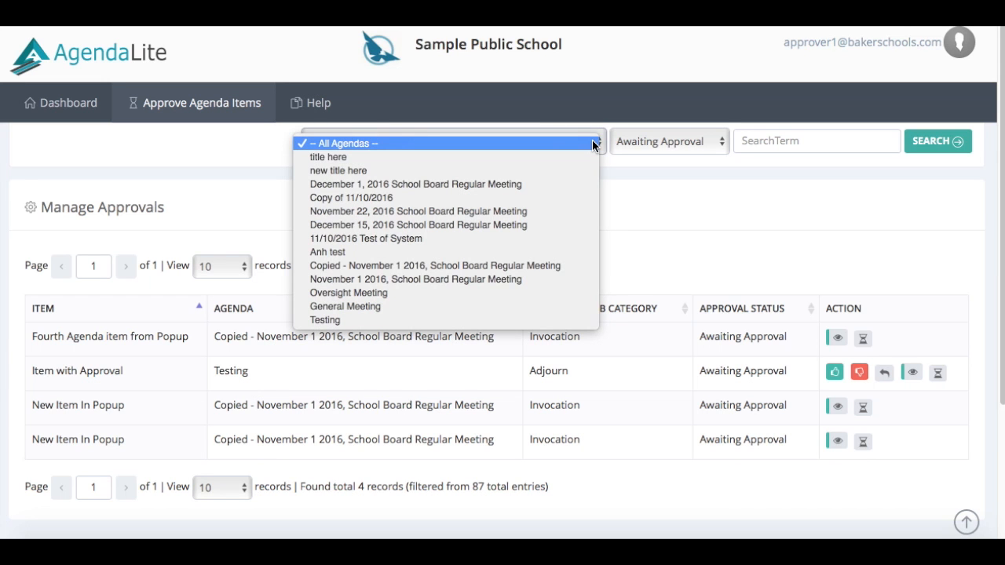
left_click(592, 143)
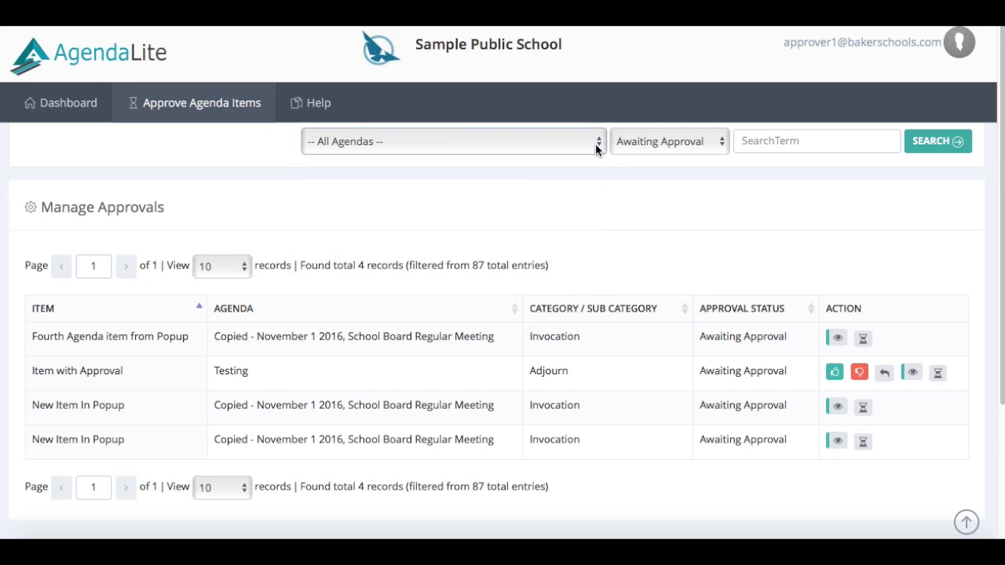